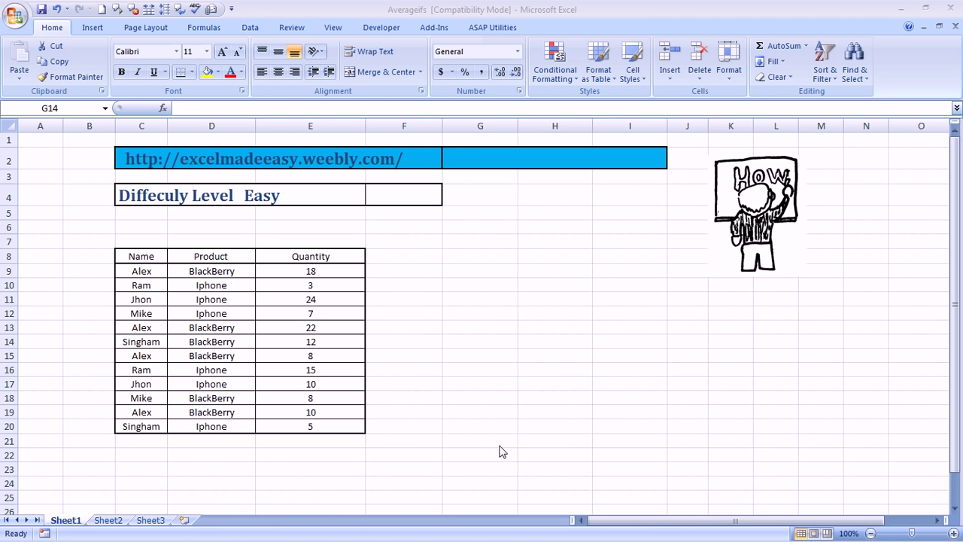
# - Type the label 'avergaeifs' into cell G14 beside the Name/Product/Quantity table
pyautogui.click(480, 342)
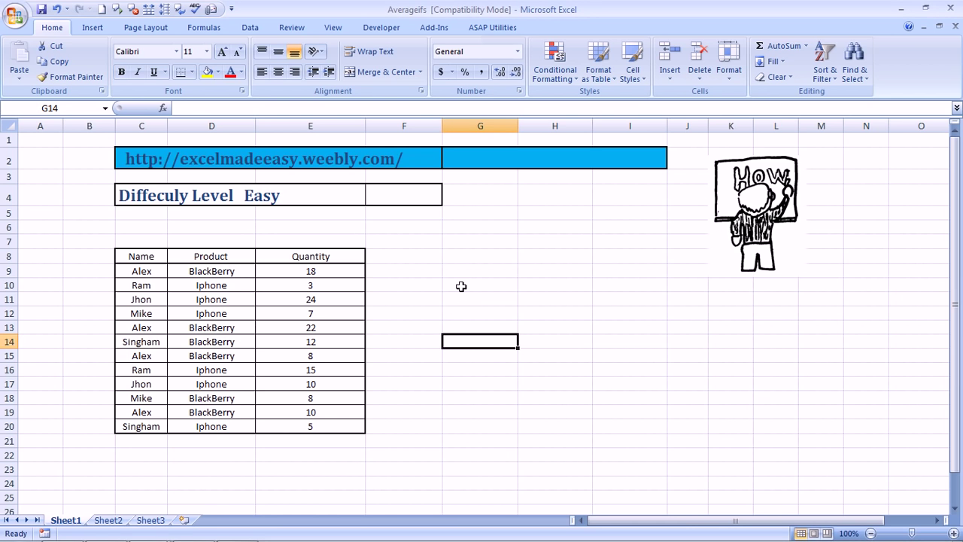
pyautogui.write('a')
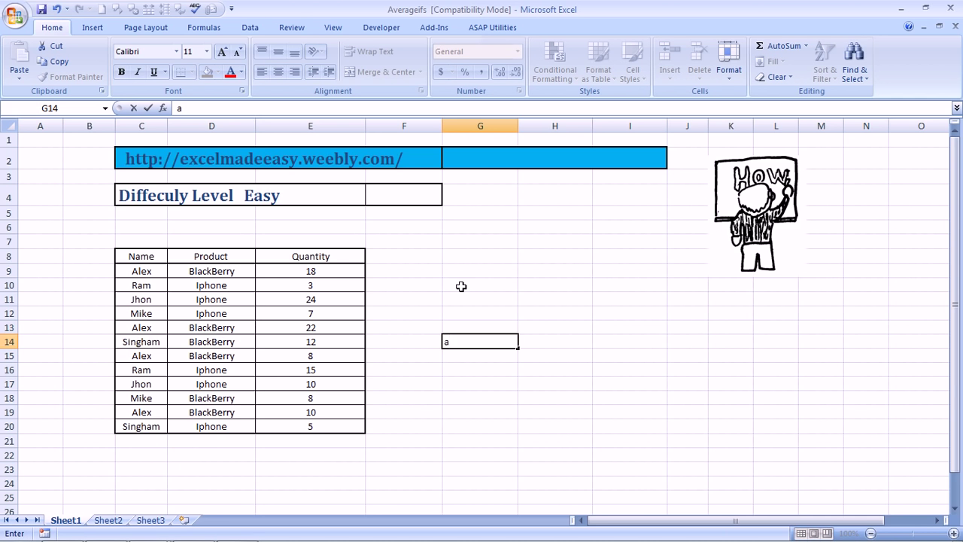
pyautogui.write('v')
pyautogui.press('BackSpace')
pyautogui.press('BackSpace')
pyautogui.write('avergaeifs')
pyautogui.hotkey('ctrl', 'Return')
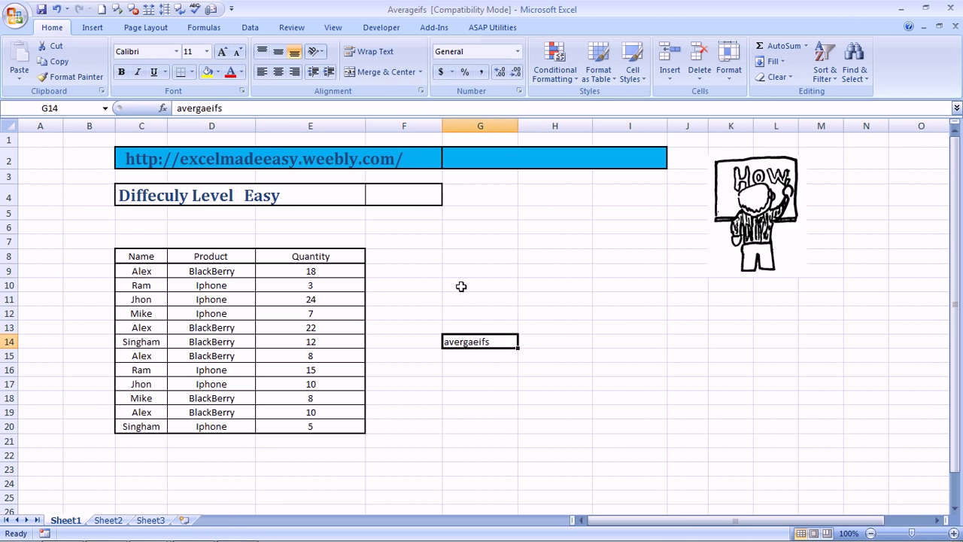
pyautogui.press('Down')
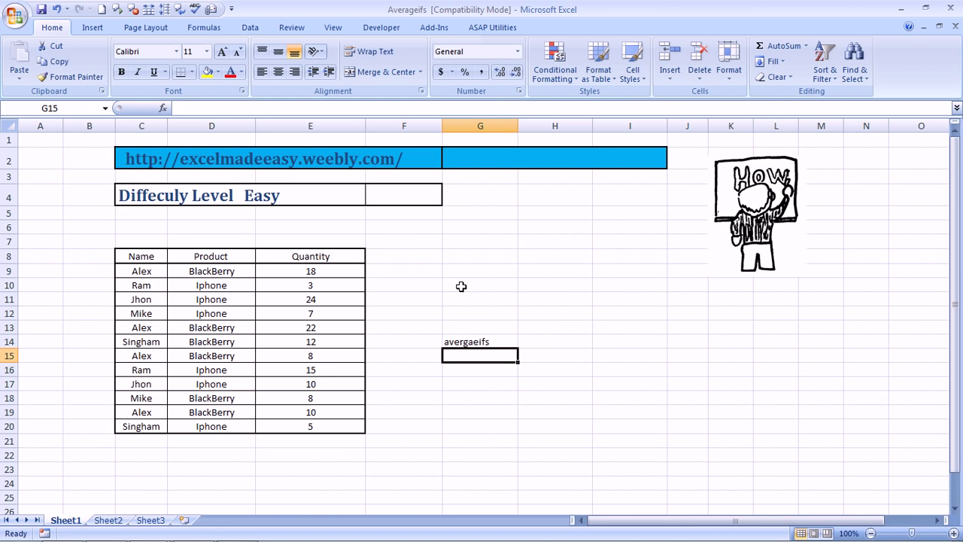
# - Enter 'alex' in H13 as the name criterion, leaving H14 ready for the formula
pyautogui.press('Up')
pyautogui.press('Up')
pyautogui.press('Right')
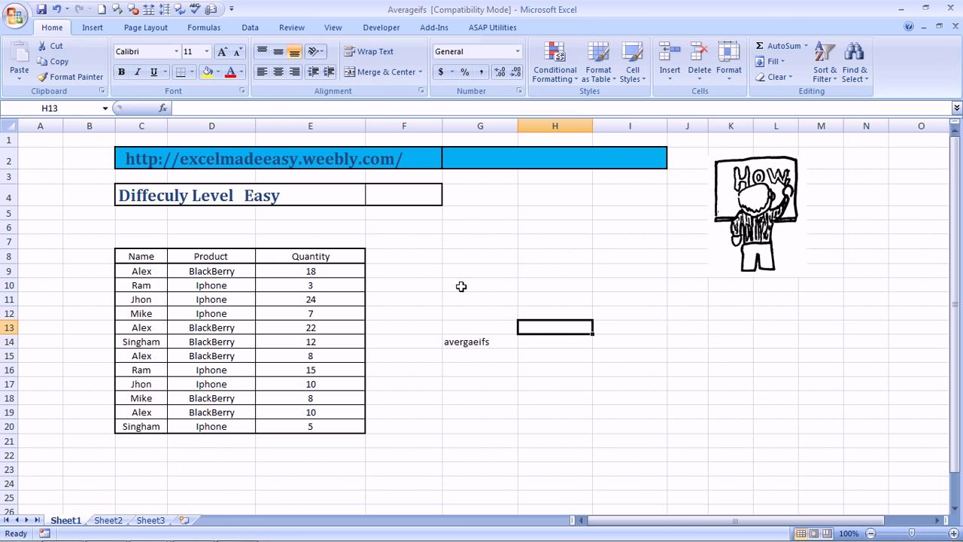
pyautogui.write('alex')
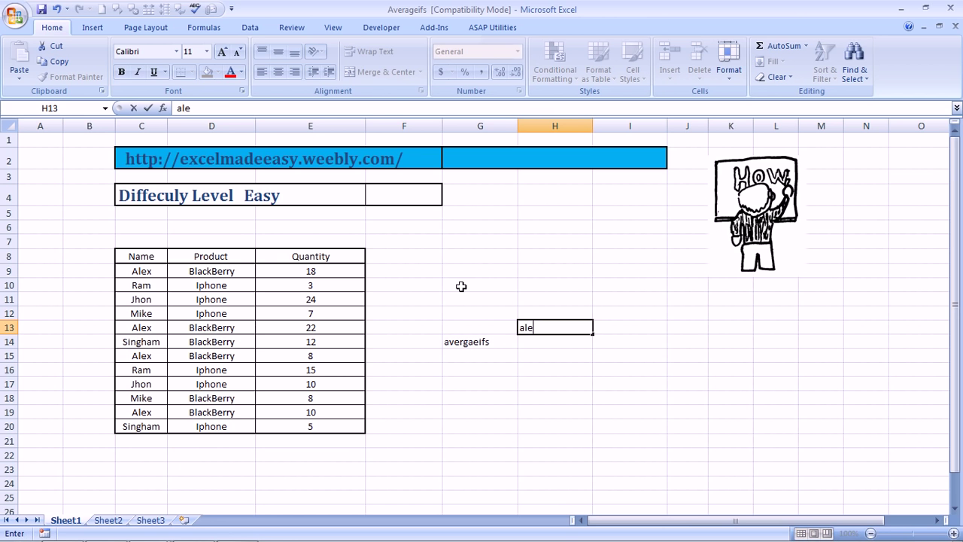
pyautogui.press('Tab')
pyautogui.press('Return')
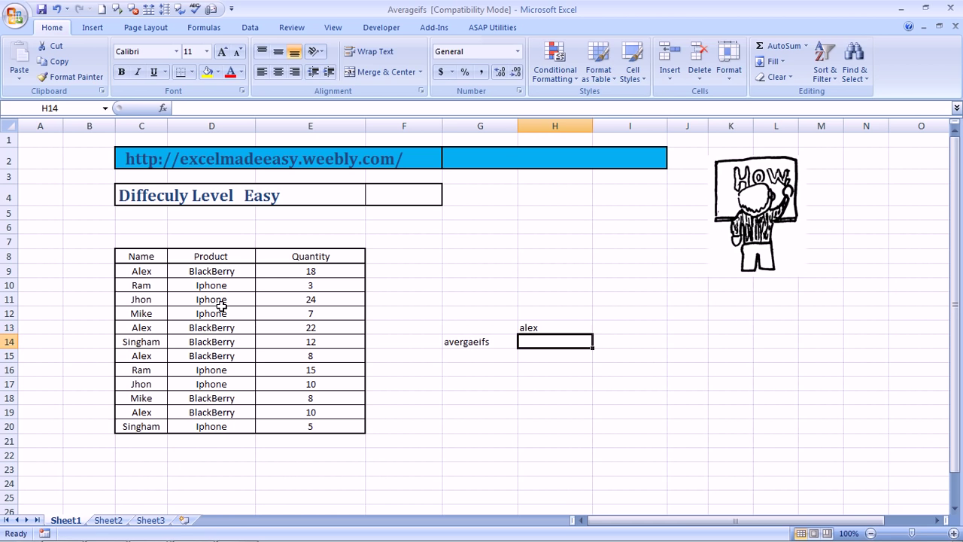
# - Start an =AVERAGEIFS( formula in H14 from the function suggestions
pyautogui.write('=ave')
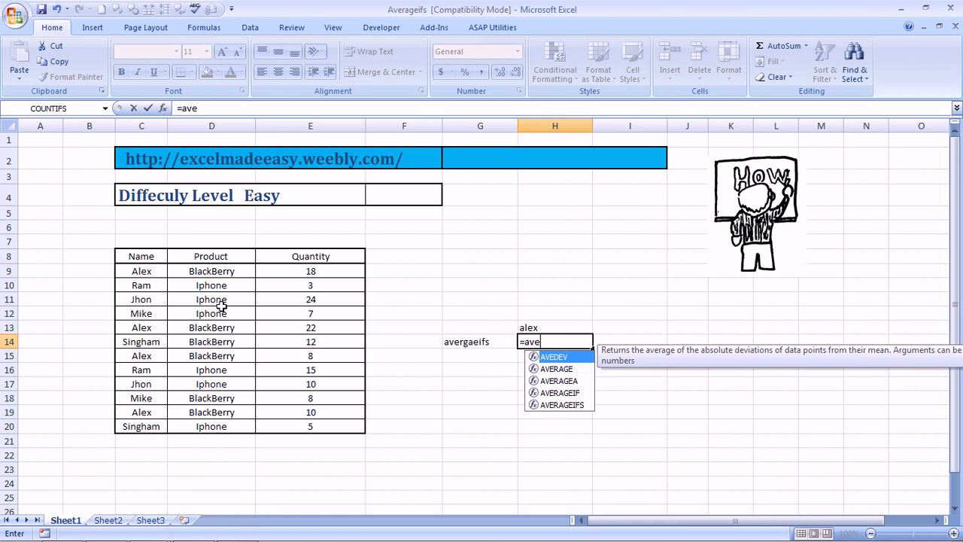
pyautogui.write('rge')
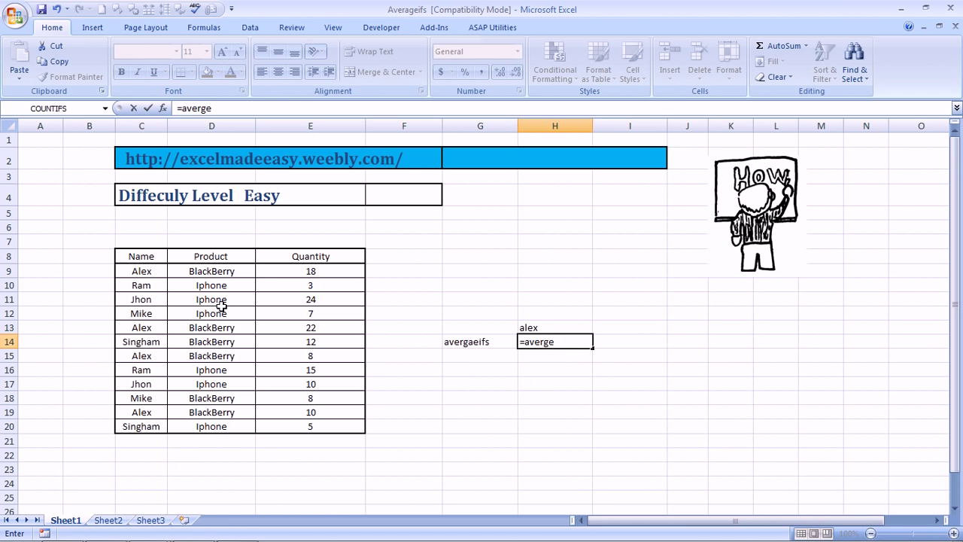
pyautogui.press('BackSpace')
pyautogui.press('BackSpace')
pyautogui.write('a')
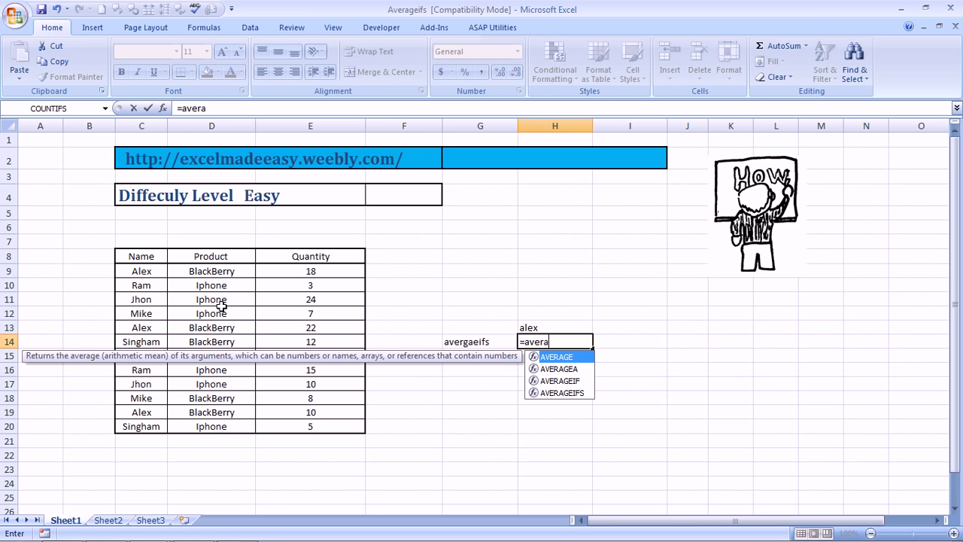
pyautogui.click(584, 392)
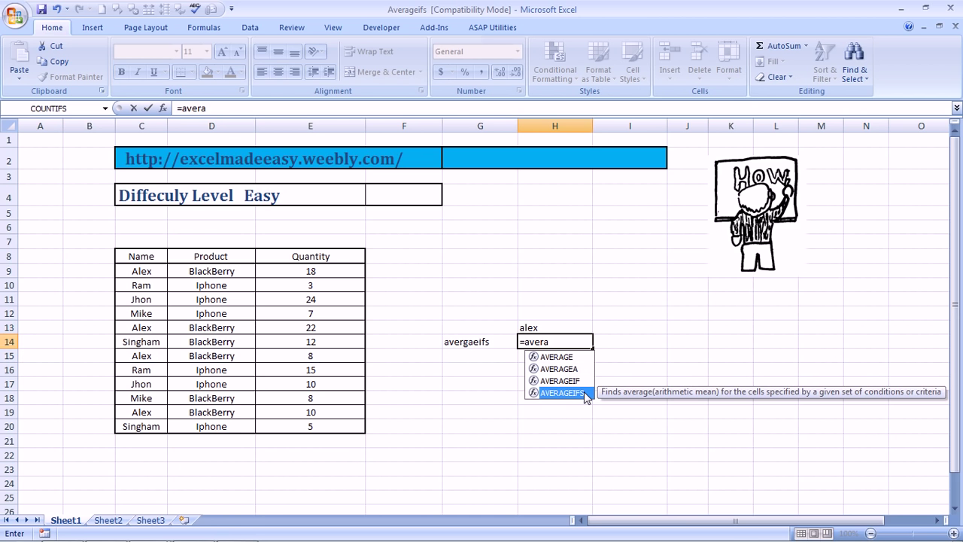
pyautogui.doubleClick(584, 392)
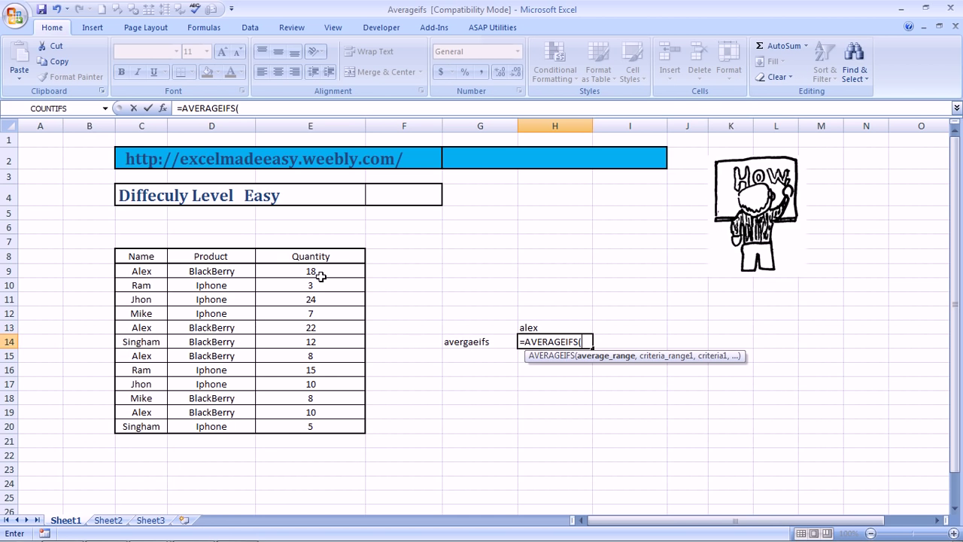
# - Give the formula average range E9:E20 and first criteria C9:C20 with H13
pyautogui.moveTo(330, 271); pyautogui.dragTo(330, 370)
pyautogui.hotkey('shift', 'Down')
pyautogui.hotkey('shift', 'Down')
pyautogui.hotkey('shift', 'Down')
pyautogui.hotkey('shift', 'Down')
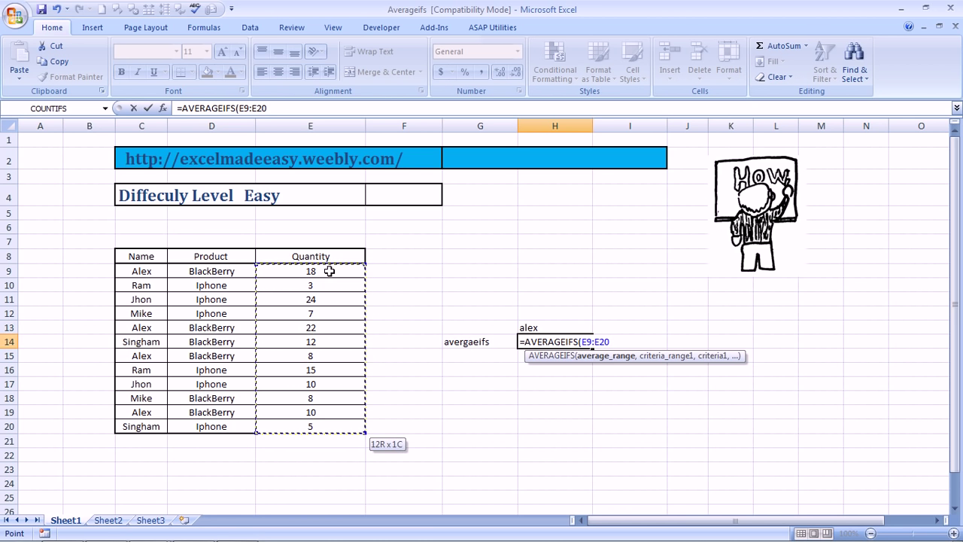
pyautogui.write(',')
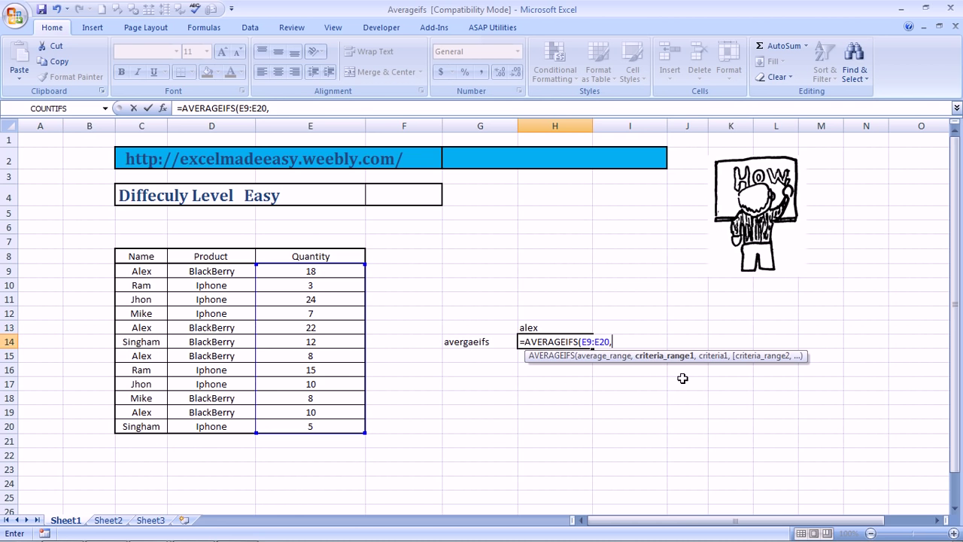
pyautogui.click(148, 272)
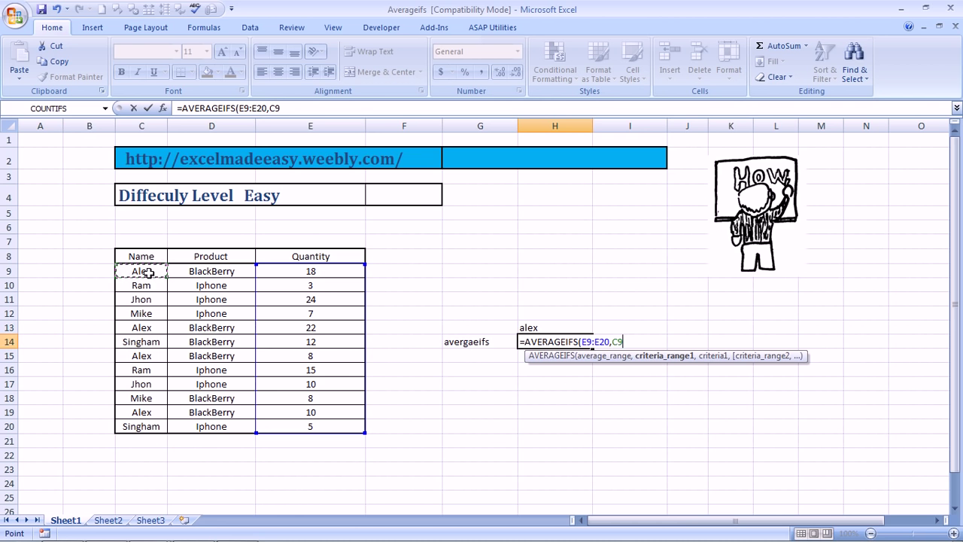
pyautogui.hotkey('shift', 'Down')
pyautogui.hotkey('shift', 'Down')
pyautogui.hotkey('shift', 'Down')
pyautogui.hotkey('shift', 'Down')
pyautogui.hotkey('shift', 'Down')
pyautogui.hotkey('shift', 'Down')
pyautogui.hotkey('shift', 'Down')
pyautogui.hotkey('shift', 'Down')
pyautogui.hotkey('shift', 'Down')
pyautogui.hotkey('shift', 'Down')
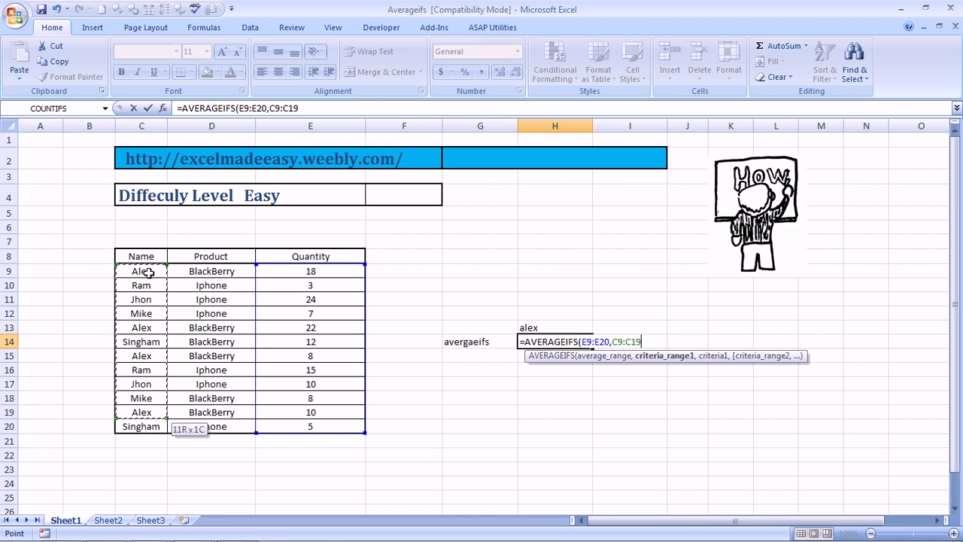
pyautogui.hotkey('shift', 'Down')
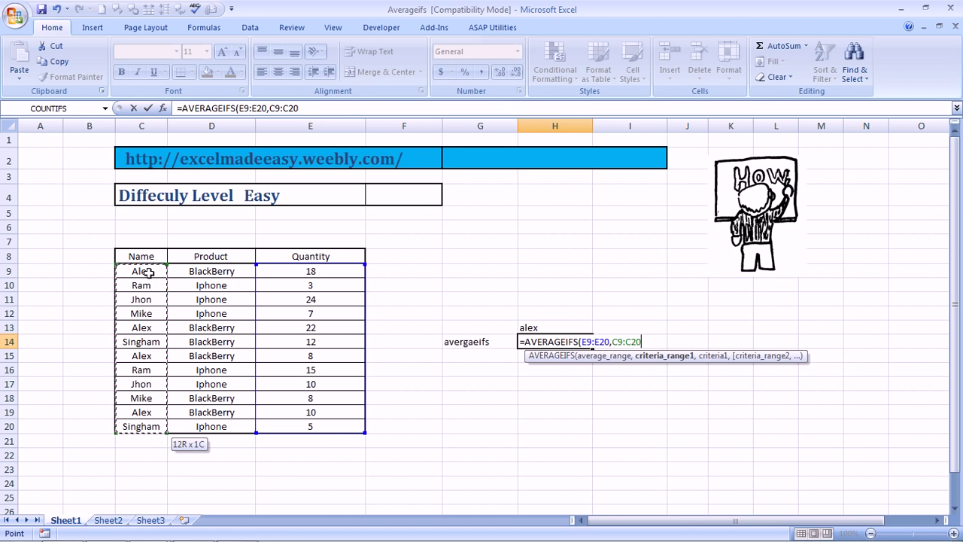
pyautogui.write(',')
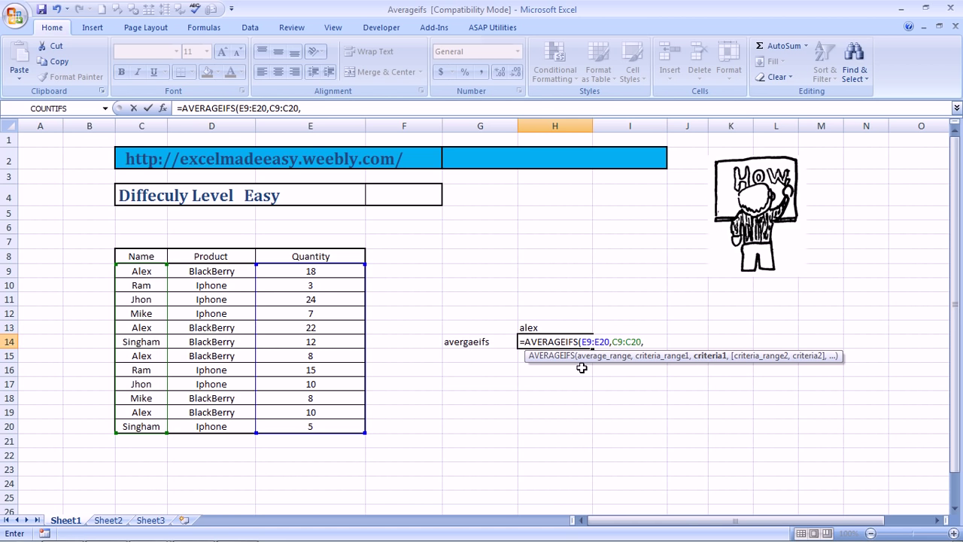
pyautogui.click(533, 328)
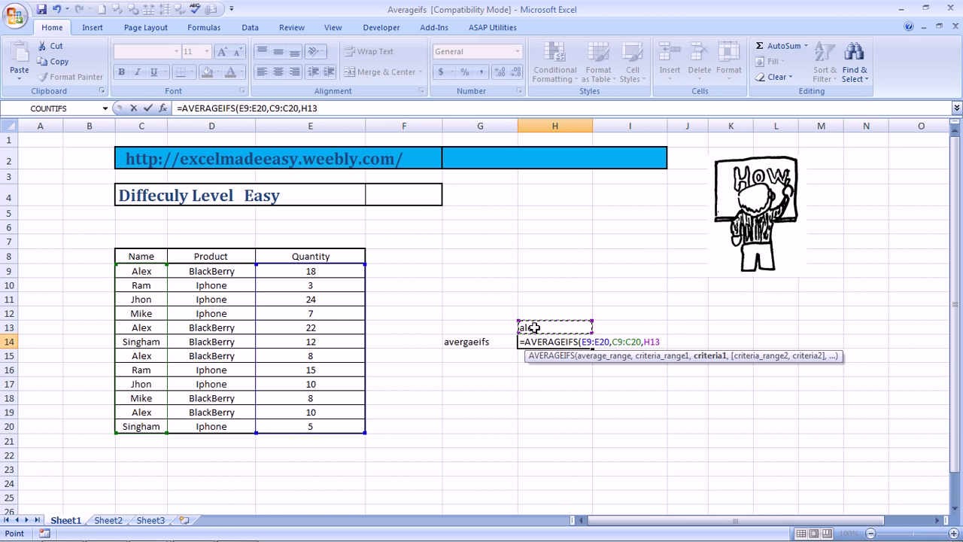
pyautogui.write(',')
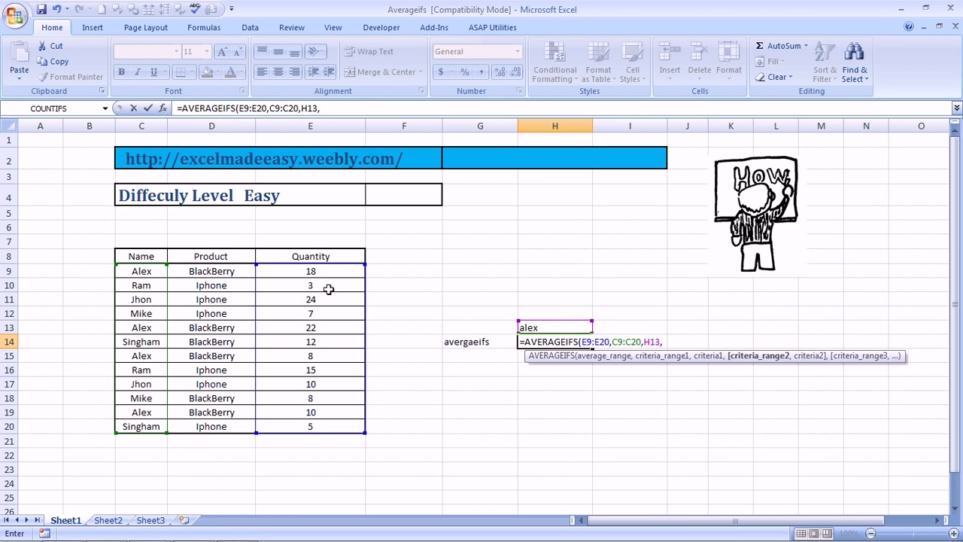
# - Add criteria range D9:D20 with criterion D9 and close the formula, giving 14.5
pyautogui.moveTo(214, 272); pyautogui.dragTo(214, 426)
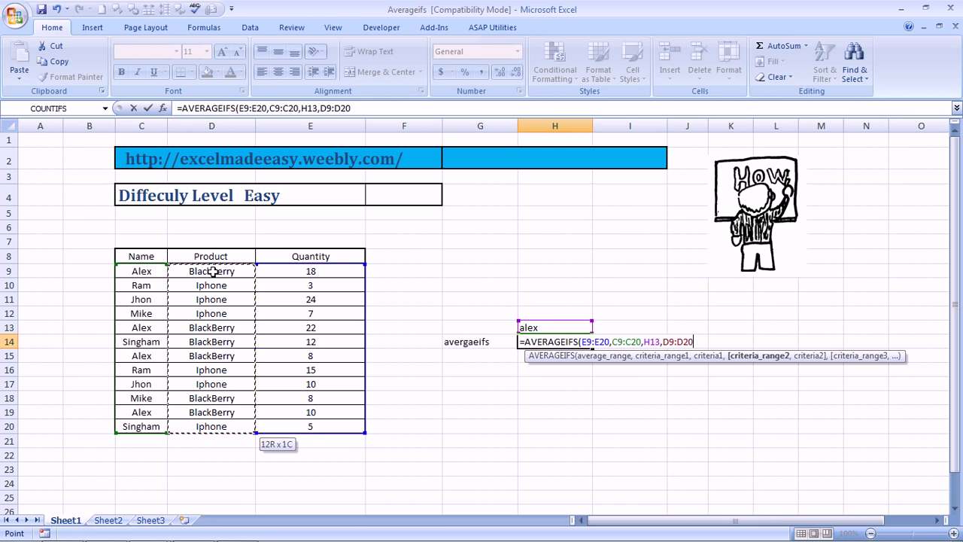
pyautogui.write(',')
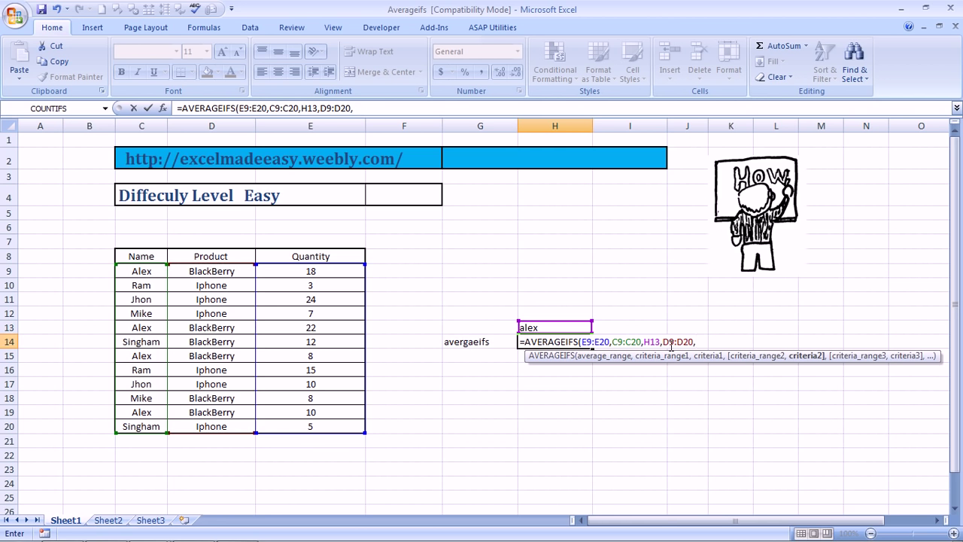
pyautogui.click(219, 274)
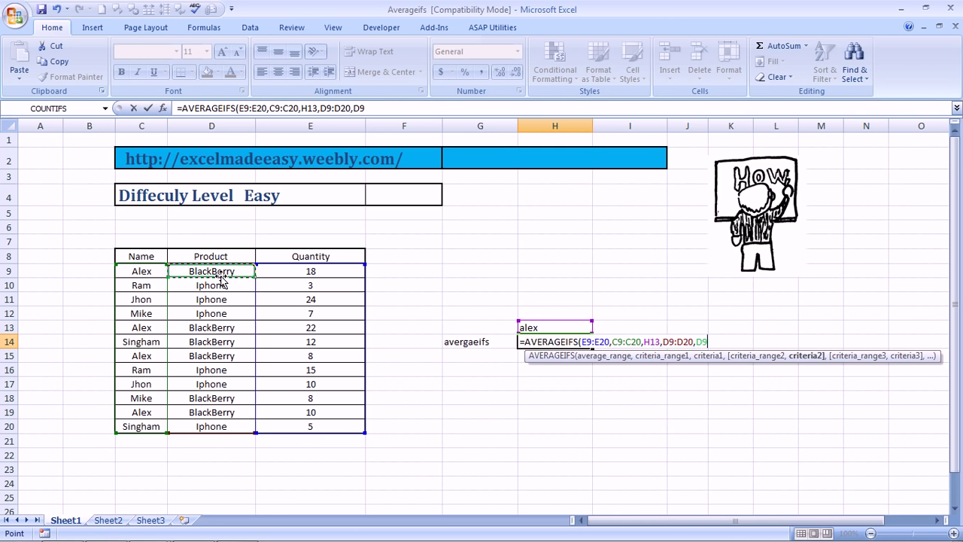
pyautogui.write(')')
pyautogui.hotkey('ctrl', 'Return')
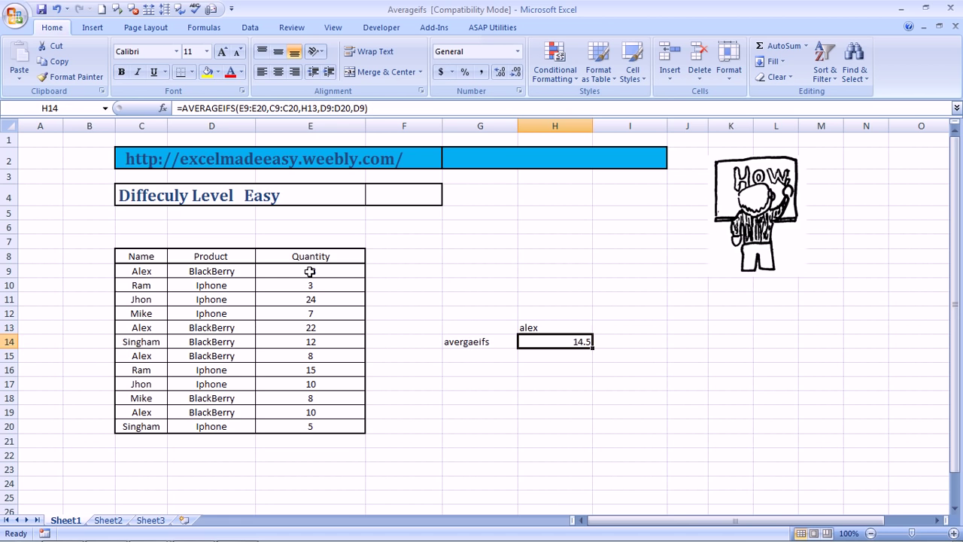
# - Check the 14.5 result in H14, then select empty cell G16
pyautogui.press('Down')
pyautogui.press('Left')
pyautogui.press('Down')
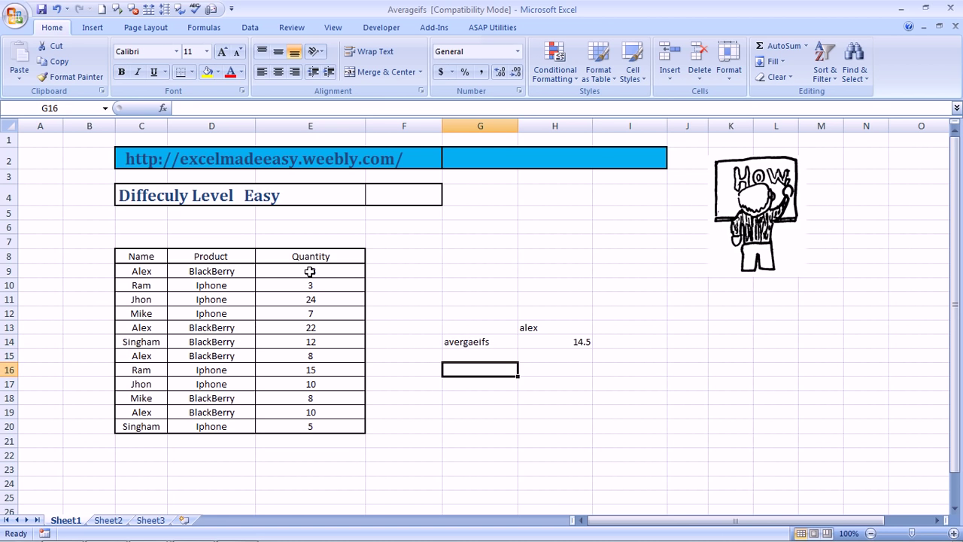
# - Search Insert Function for 'averageifs' and choose AVERAGEIFS for cell G16
pyautogui.click(204, 28)
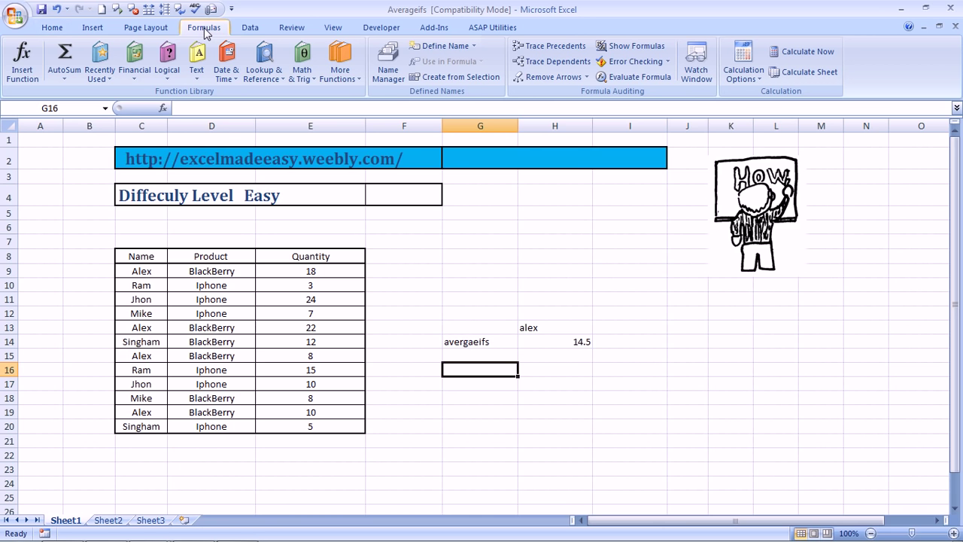
pyautogui.click(27, 75)
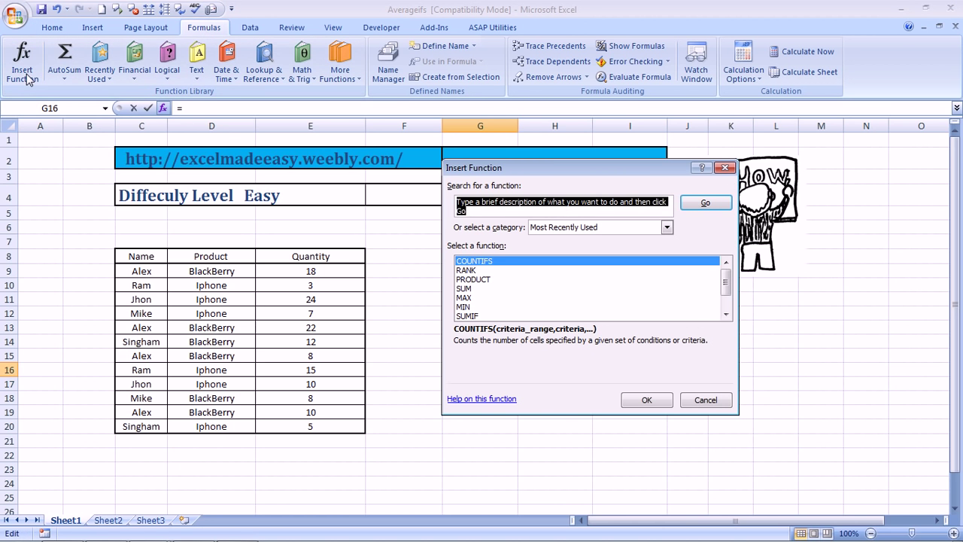
pyautogui.write('average')
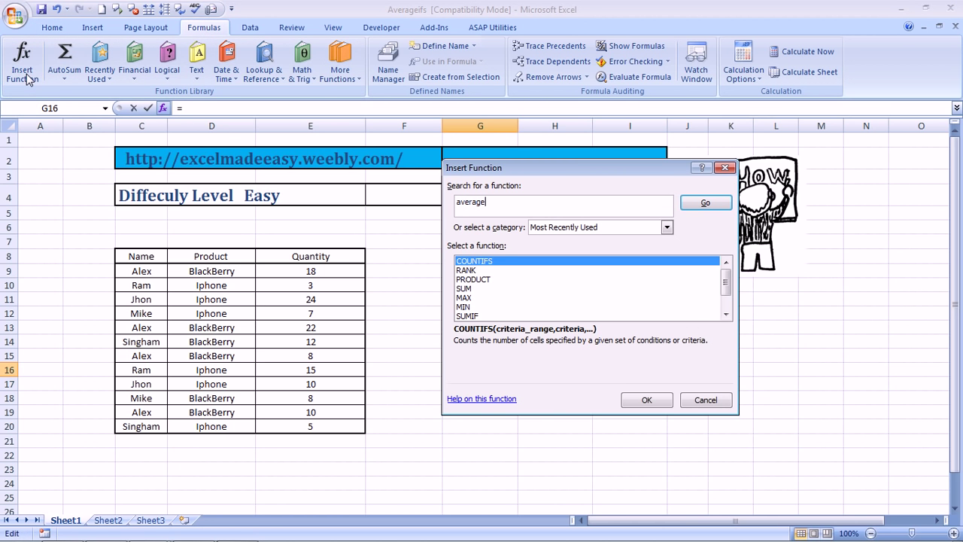
pyautogui.write('ifs')
pyautogui.click(706, 204)
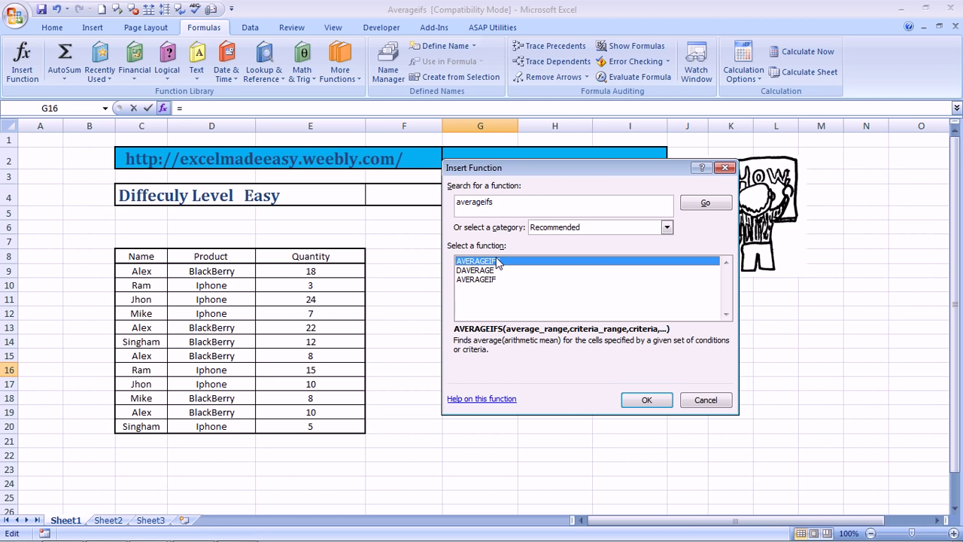
pyautogui.click(648, 401)
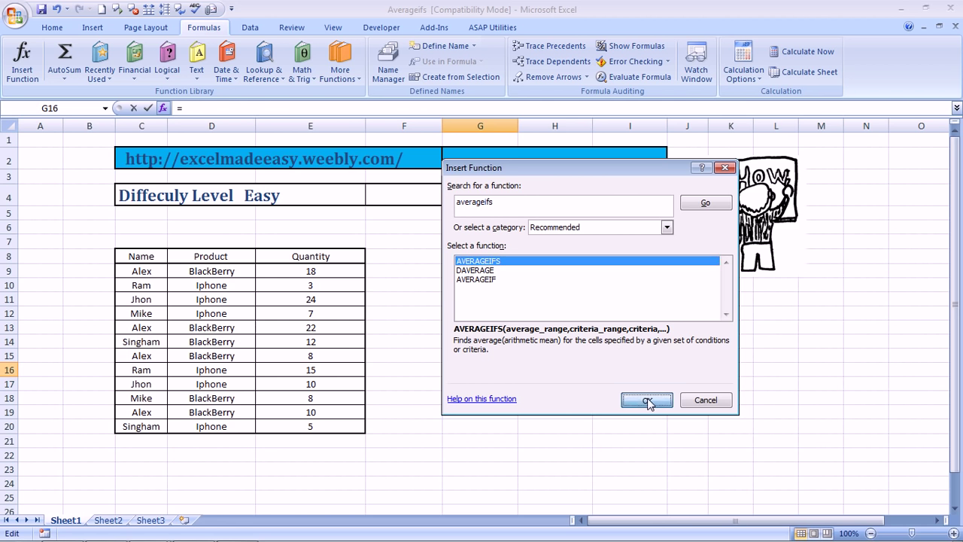
# - Set Average_range E9:E20, Criteria_range1 C9:C20 and Criteria1 C9 (Alex)
pyautogui.click(329, 272)
pyautogui.hotkey('shift', 'Down')
pyautogui.hotkey('shift', 'Down')
pyautogui.hotkey('shift', 'Down')
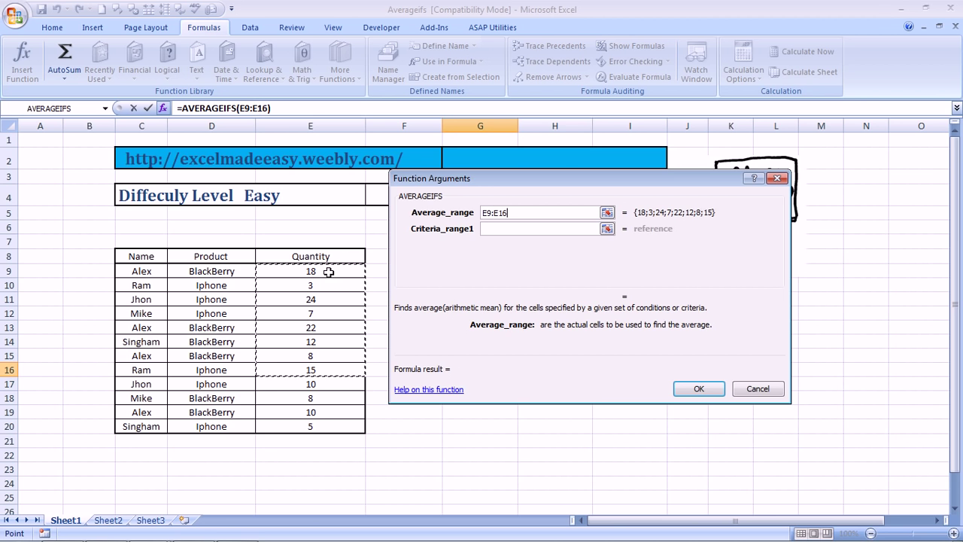
pyautogui.hotkey('shift', 'Down')
pyautogui.hotkey('shift', 'Down')
pyautogui.hotkey('shift', 'Down')
pyautogui.hotkey('shift', 'Down')
pyautogui.click(502, 229)
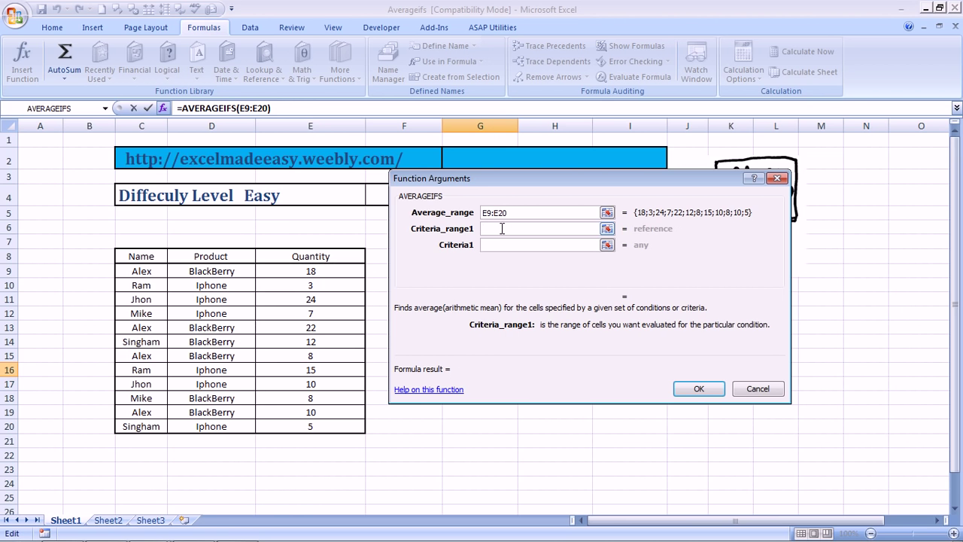
pyautogui.click(144, 275)
pyautogui.hotkey('shift', 'Down')
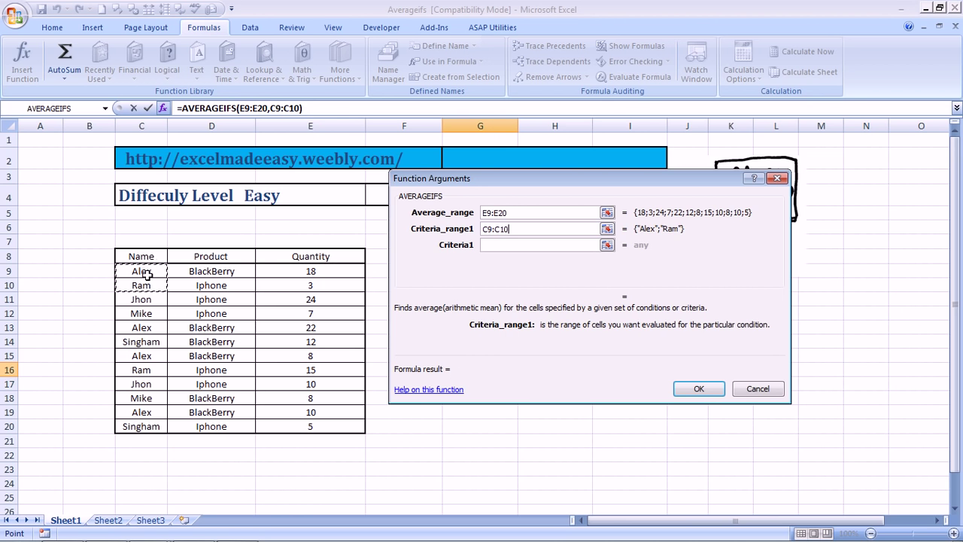
pyautogui.hotkey('shift', 'Down')
pyautogui.hotkey('shift', 'Down')
pyautogui.hotkey('shift', 'Down')
pyautogui.hotkey('shift', 'Down')
pyautogui.hotkey('shift', 'Down')
pyautogui.hotkey('shift', 'Down')
pyautogui.hotkey('shift', 'Down')
pyautogui.hotkey('shift', 'Down')
pyautogui.hotkey('shift', 'Down')
pyautogui.hotkey('shift', 'Down')
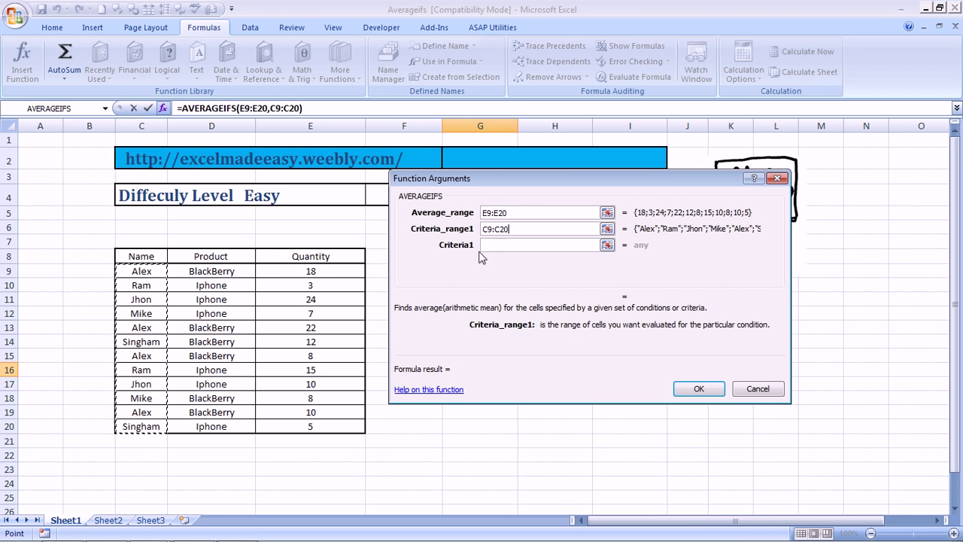
pyautogui.click(557, 244)
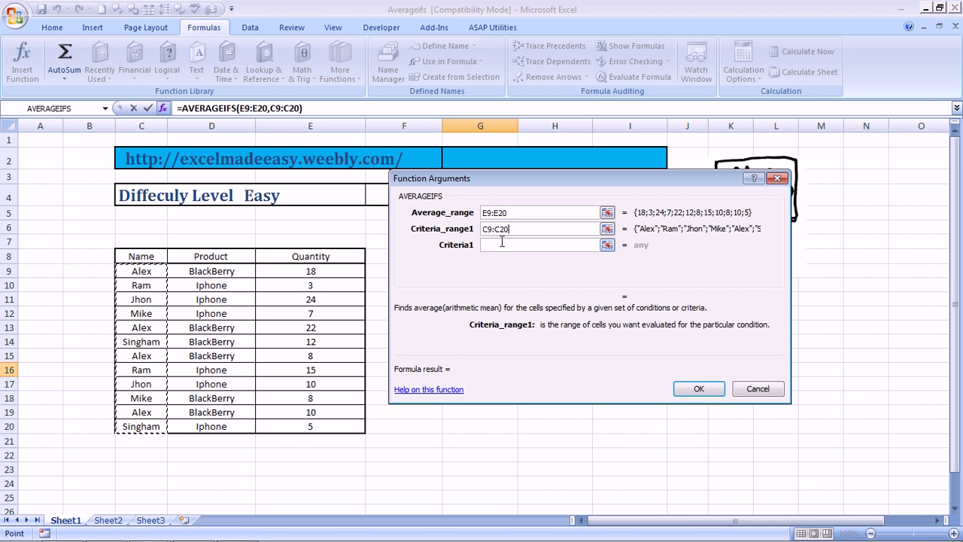
pyautogui.click(149, 270)
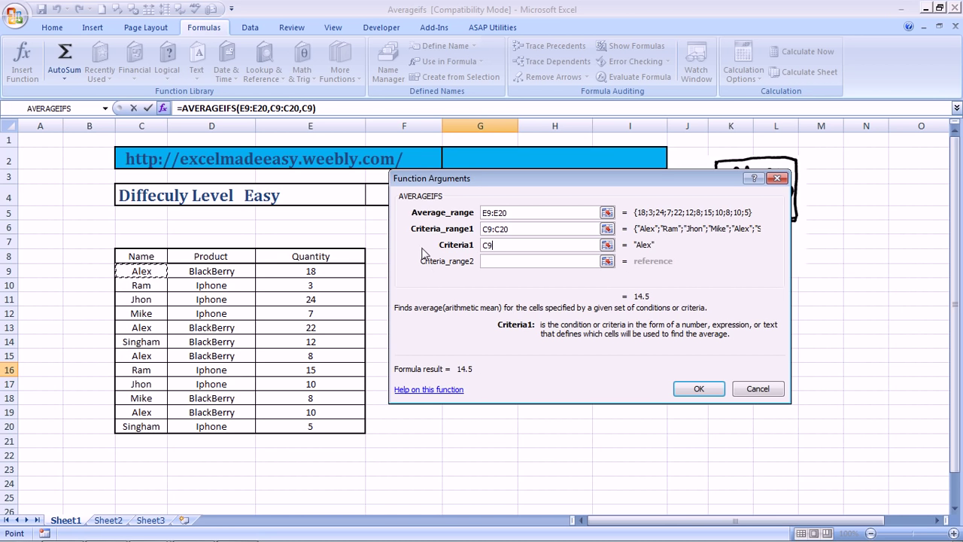
# - Set Criteria_range2 D9:D20 and Criteria2 D9 (BlackBerry), confirming so G16 shows 14.5
pyautogui.click(495, 261)
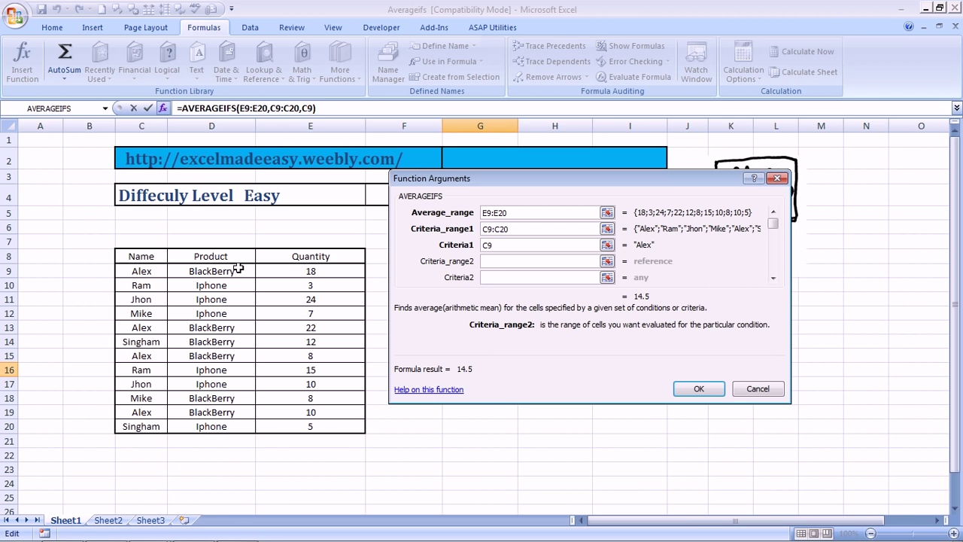
pyautogui.moveTo(237, 269); pyautogui.dragTo(252, 426)
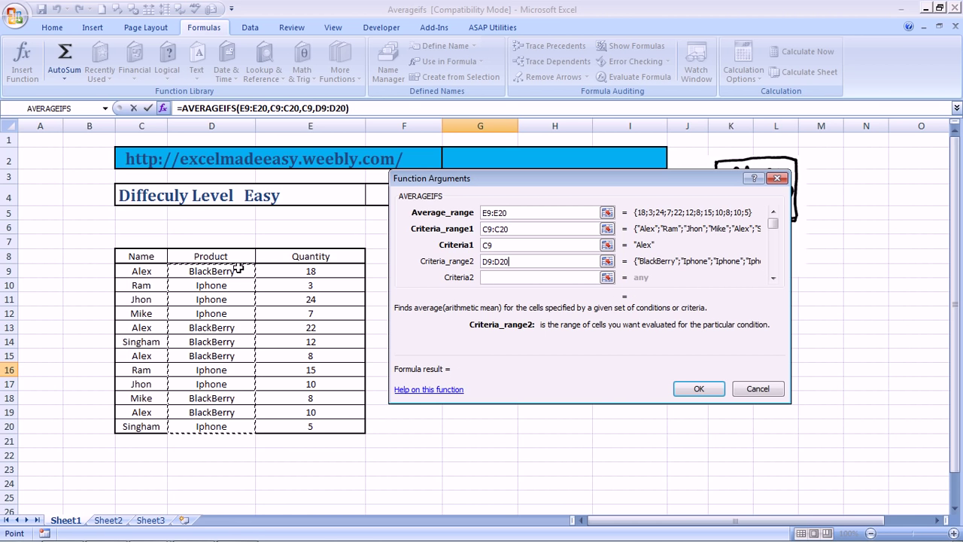
pyautogui.click(495, 277)
pyautogui.click(235, 269)
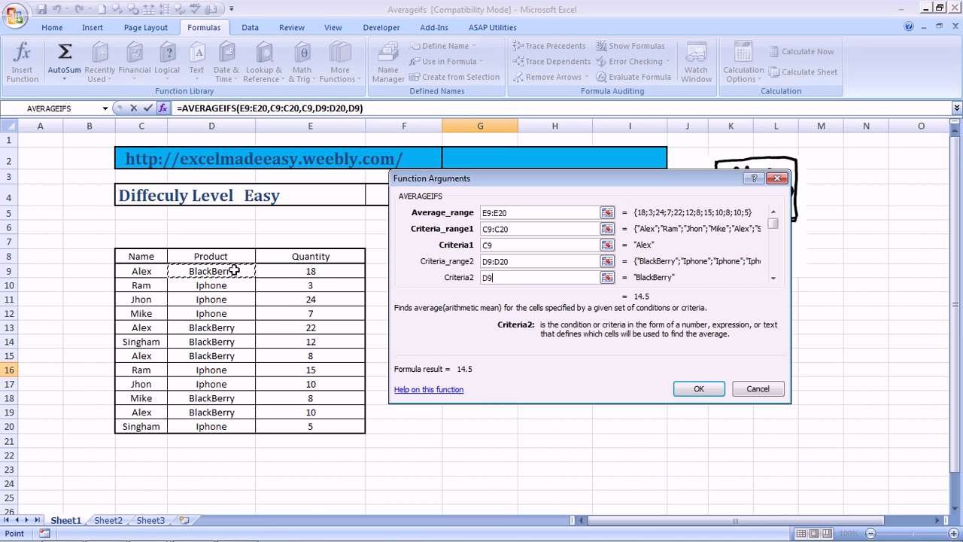
pyautogui.click(697, 388)
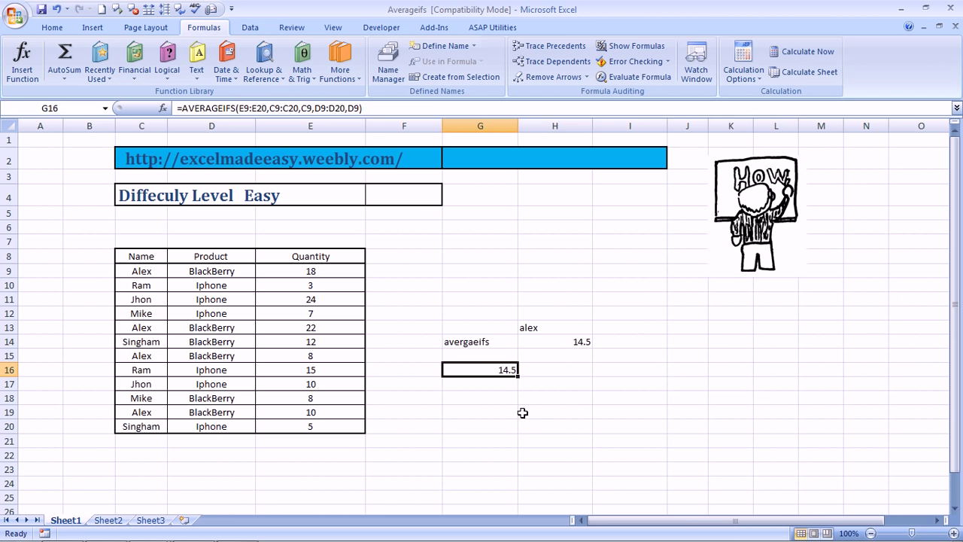
# - Edit the end of the C4 title in the formula bar, retyping the difficulty word
pyautogui.click(136, 198)
pyautogui.click(279, 108)
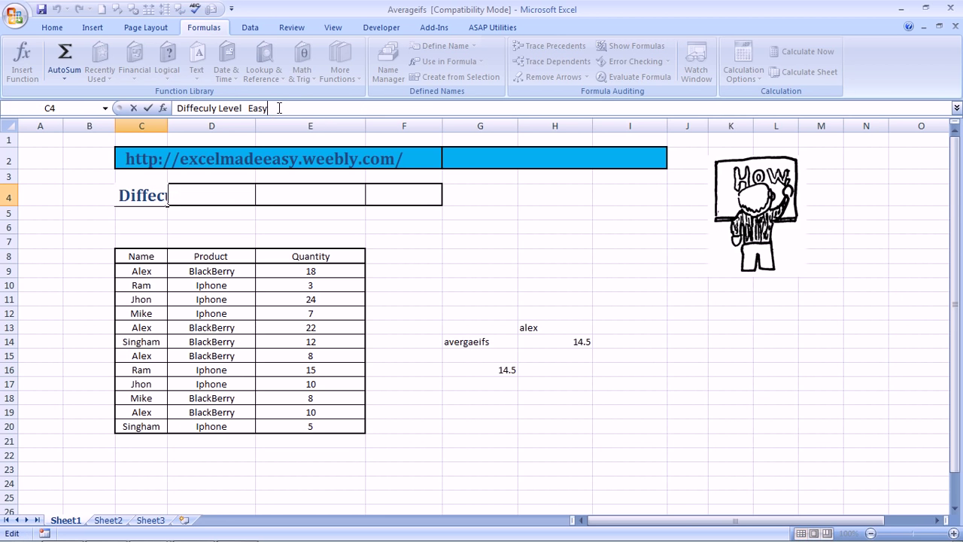
pyautogui.press('BackSpace')
pyautogui.press('BackSpace')
pyautogui.press('BackSpace')
pyautogui.press('BackSpace')
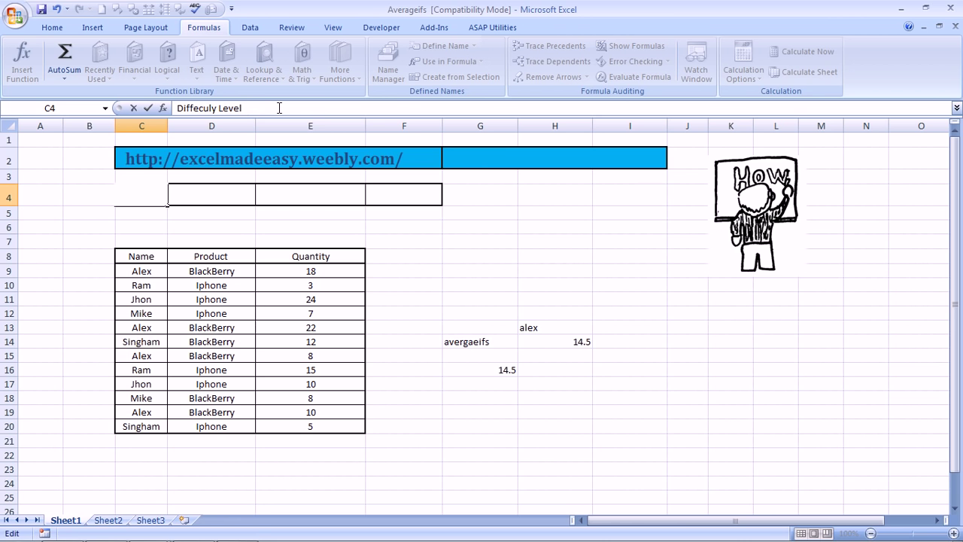
pyautogui.write('Dificult')
pyautogui.press('Tab')
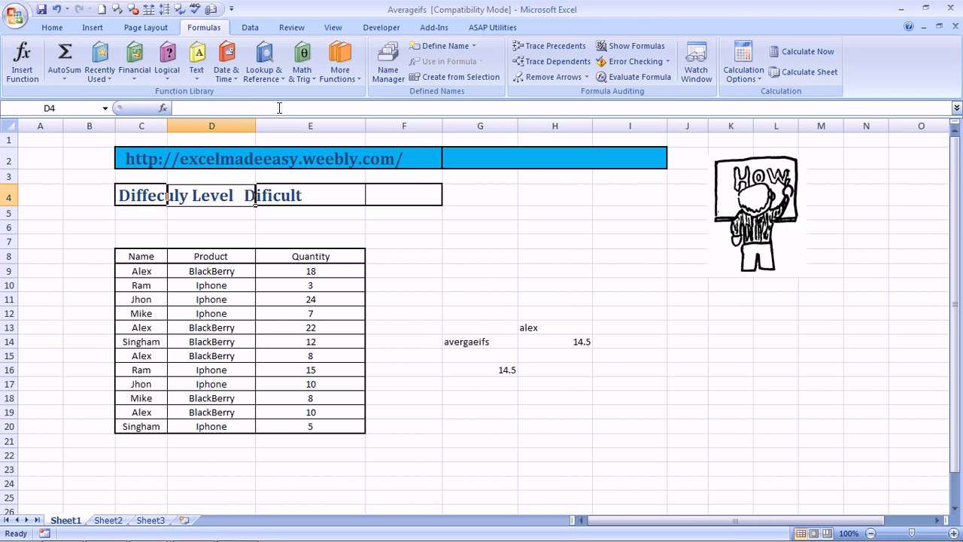
# - Return to C4 and end the title with 'Medium' instead of Easy
pyautogui.press('Right')
pyautogui.press('Left')
pyautogui.press('Left')
pyautogui.press('Right')
pyautogui.press('Right')
pyautogui.press('Right')
pyautogui.press('Left')
pyautogui.press('Left')
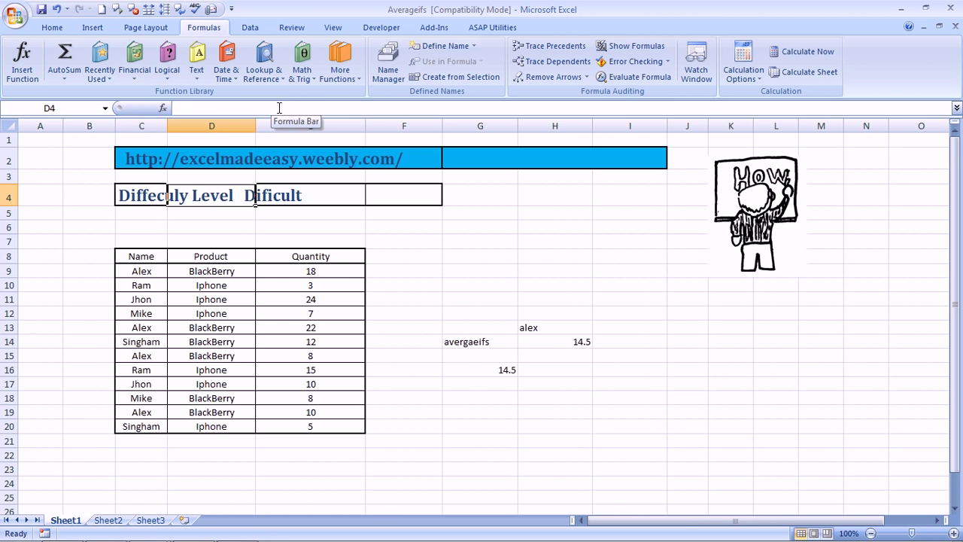
pyautogui.press('Left')
pyautogui.press('Right')
pyautogui.press('Right')
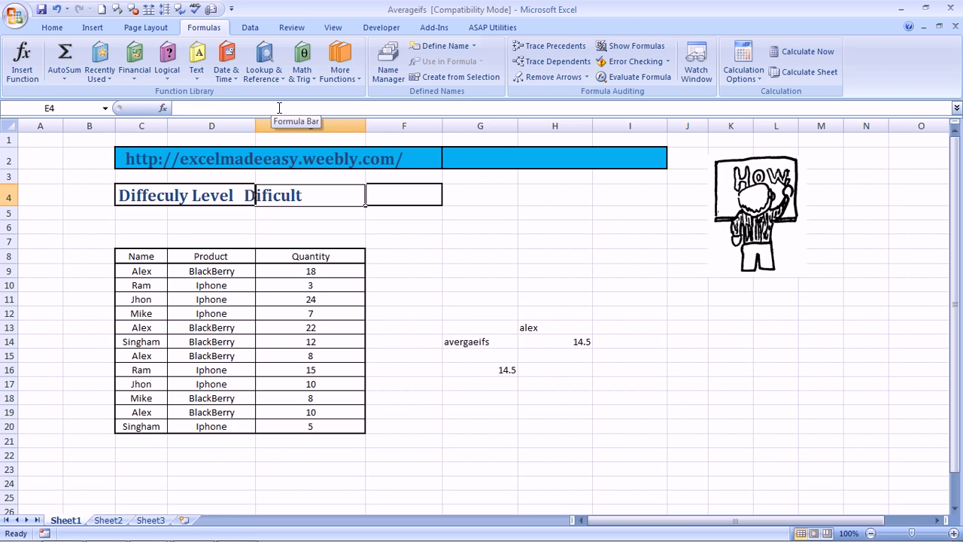
pyautogui.press('Left')
pyautogui.press('Left')
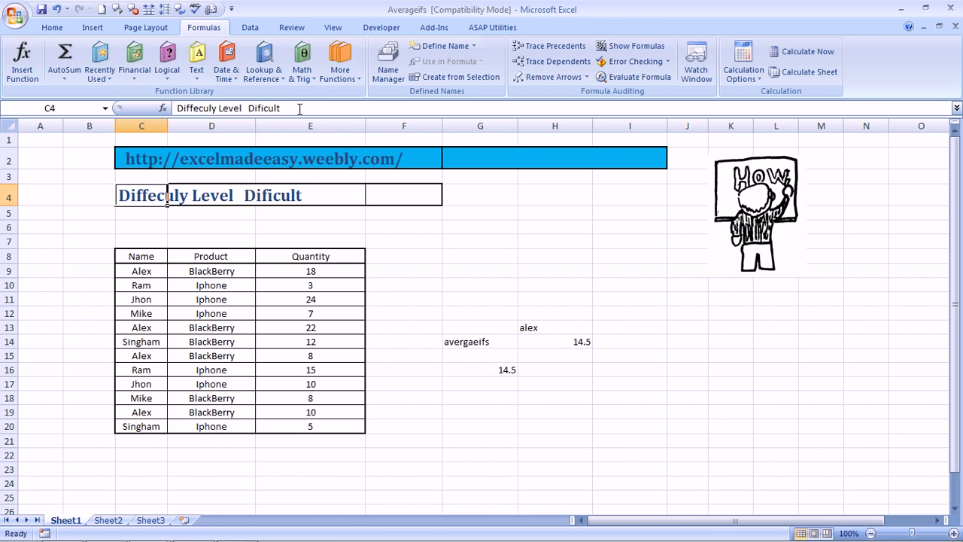
pyautogui.press('F2')
pyautogui.press('BackSpace')
pyautogui.press('BackSpace')
pyautogui.press('BackSpace')
pyautogui.press('BackSpace')
pyautogui.press('BackSpace')
pyautogui.press('BackSpace')
pyautogui.press('BackSpace')
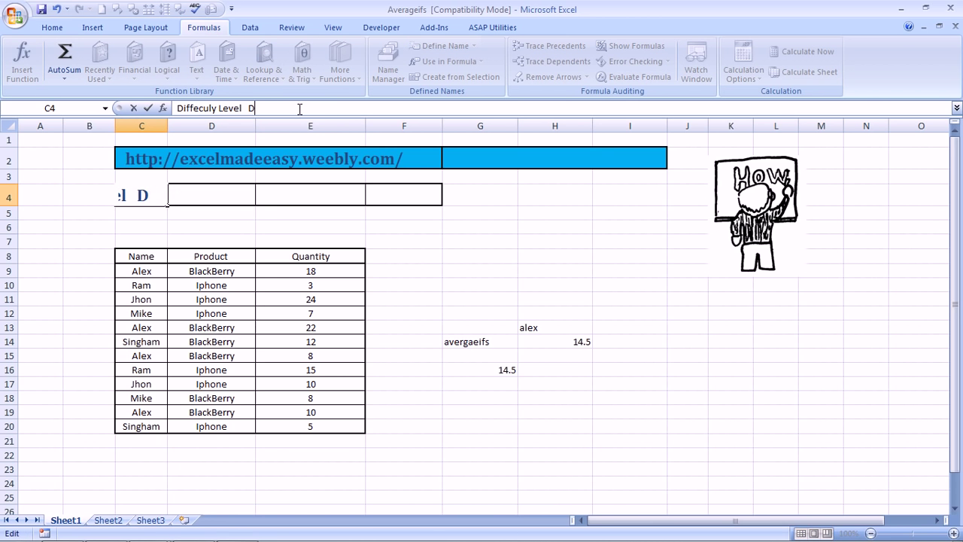
pyautogui.press('BackSpace')
pyautogui.write('Medium')
pyautogui.click(473, 239)
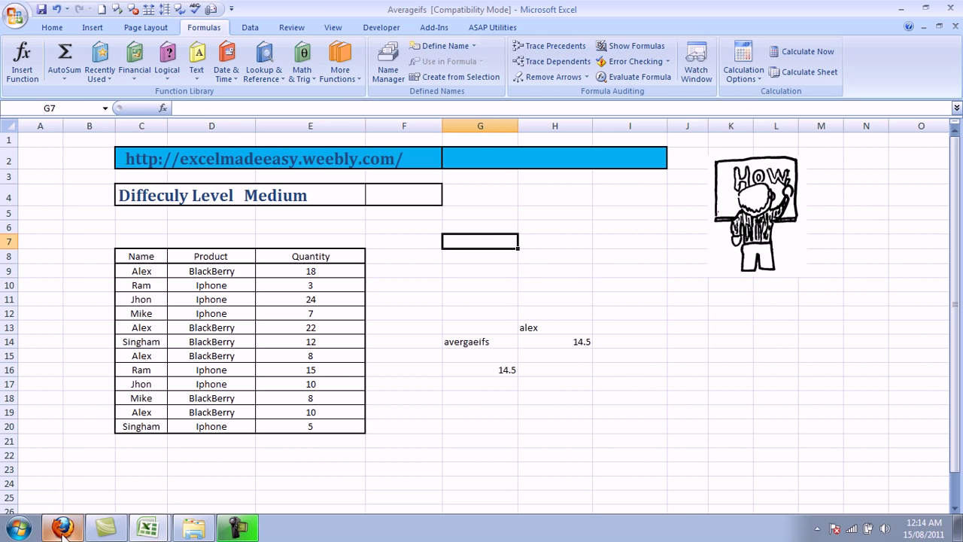
# - Show the Excel Made Easy home page in Firefox, scrolled to its welcome section
pyautogui.click(60, 529)
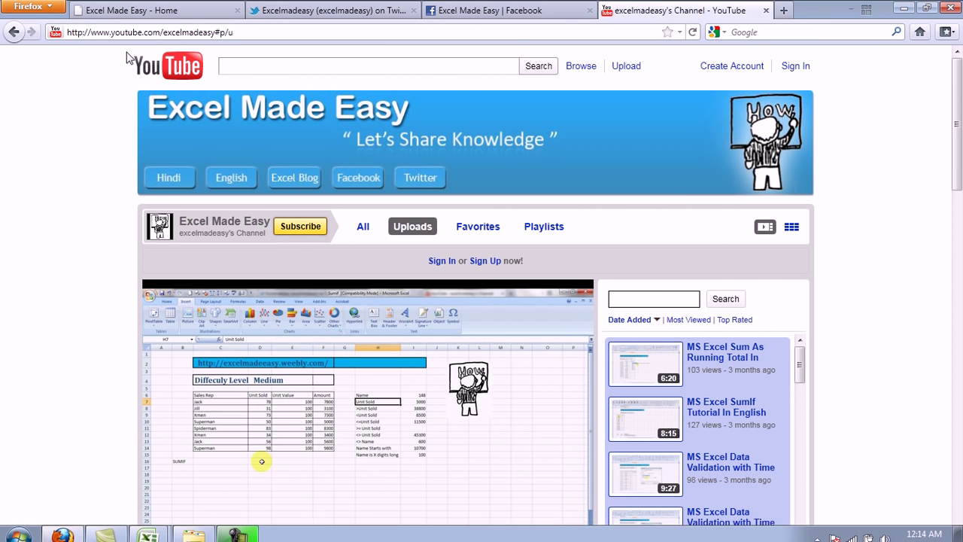
pyautogui.click(175, 10)
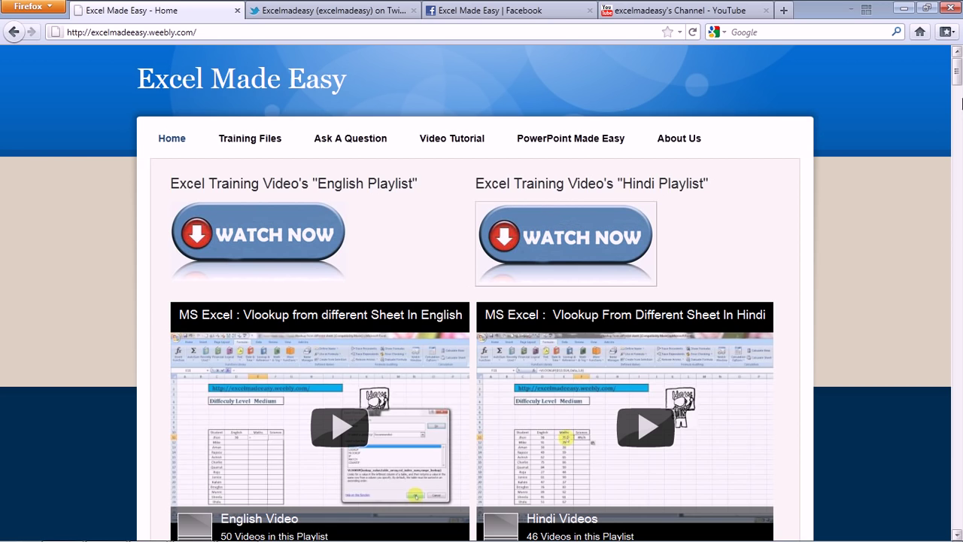
pyautogui.moveTo(958, 74)
pyautogui.mouseDown()
pyautogui.moveTo(957, 141)
pyautogui.moveTo(958, 68)
pyautogui.mouseUp()
pyautogui.moveTo(741, 267); pyautogui.dragTo(958, 104)
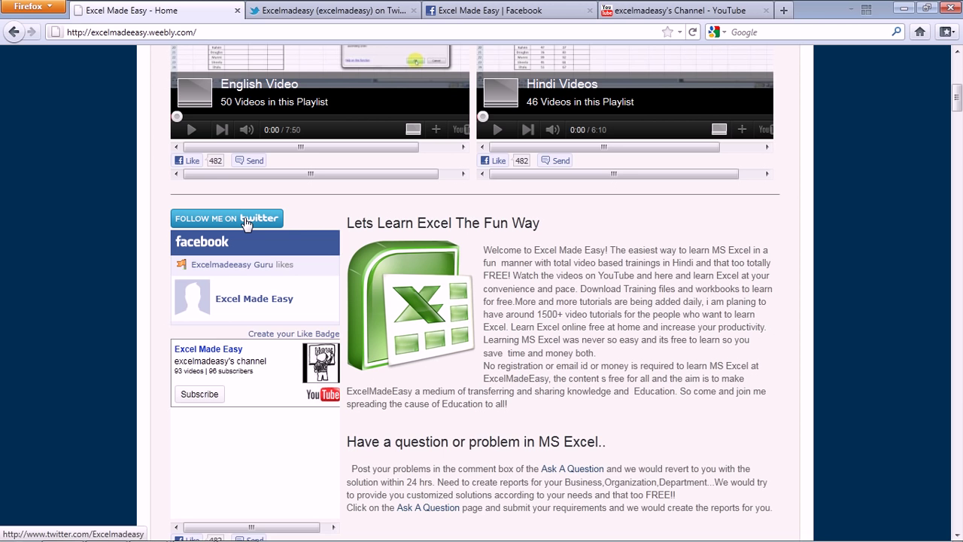
# - Switch Firefox to the Excelmadeasy Twitter profile tab
pyautogui.click(338, 13)
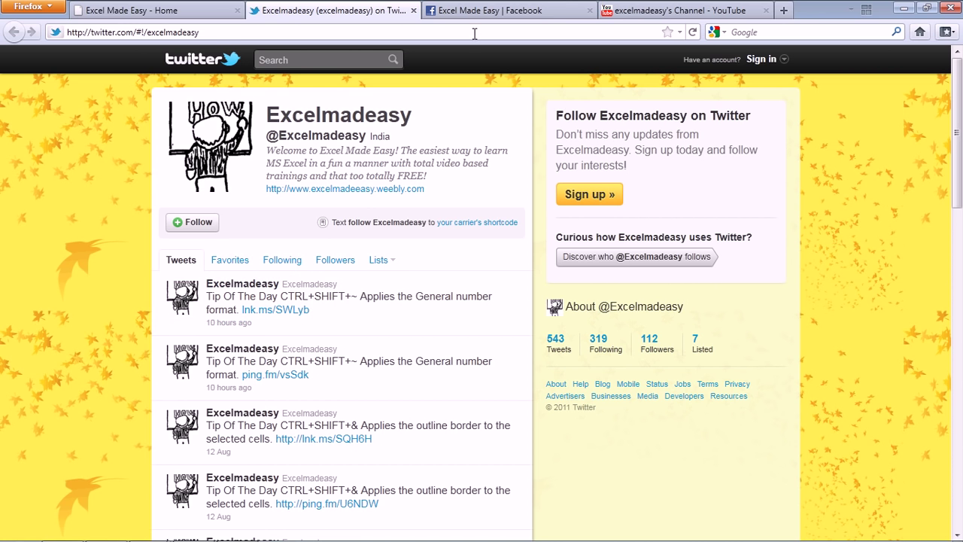
# - Show the Excel Made Easy Facebook page with its Lets Share Knowledge banner
pyautogui.click(487, 15)
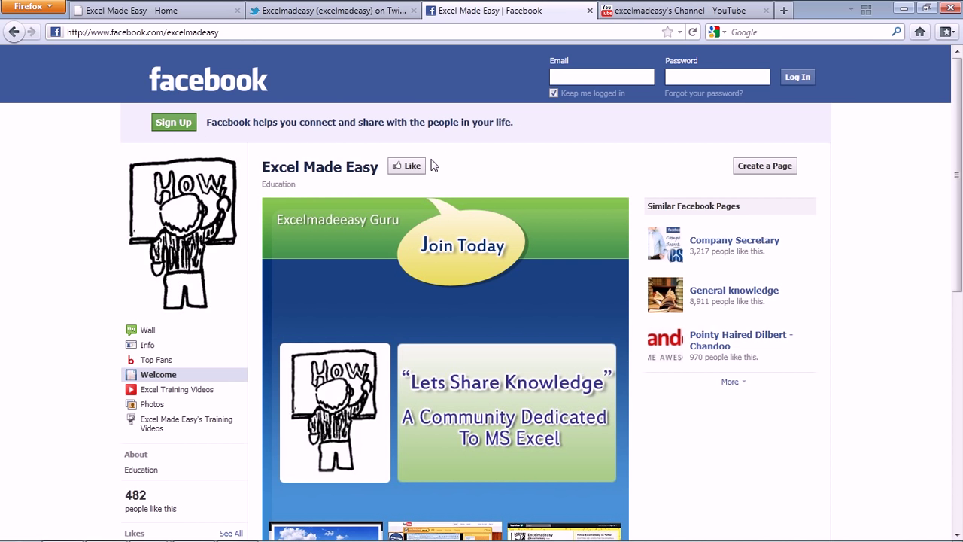
# - Show the excelmadeasy YouTube channel's Uploads list of Excel tutorials
pyautogui.click(645, 17)
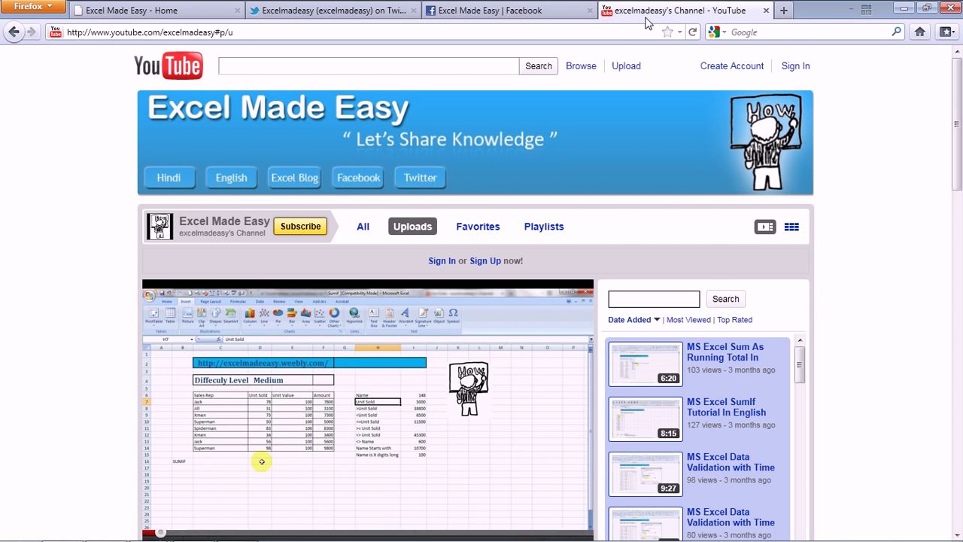